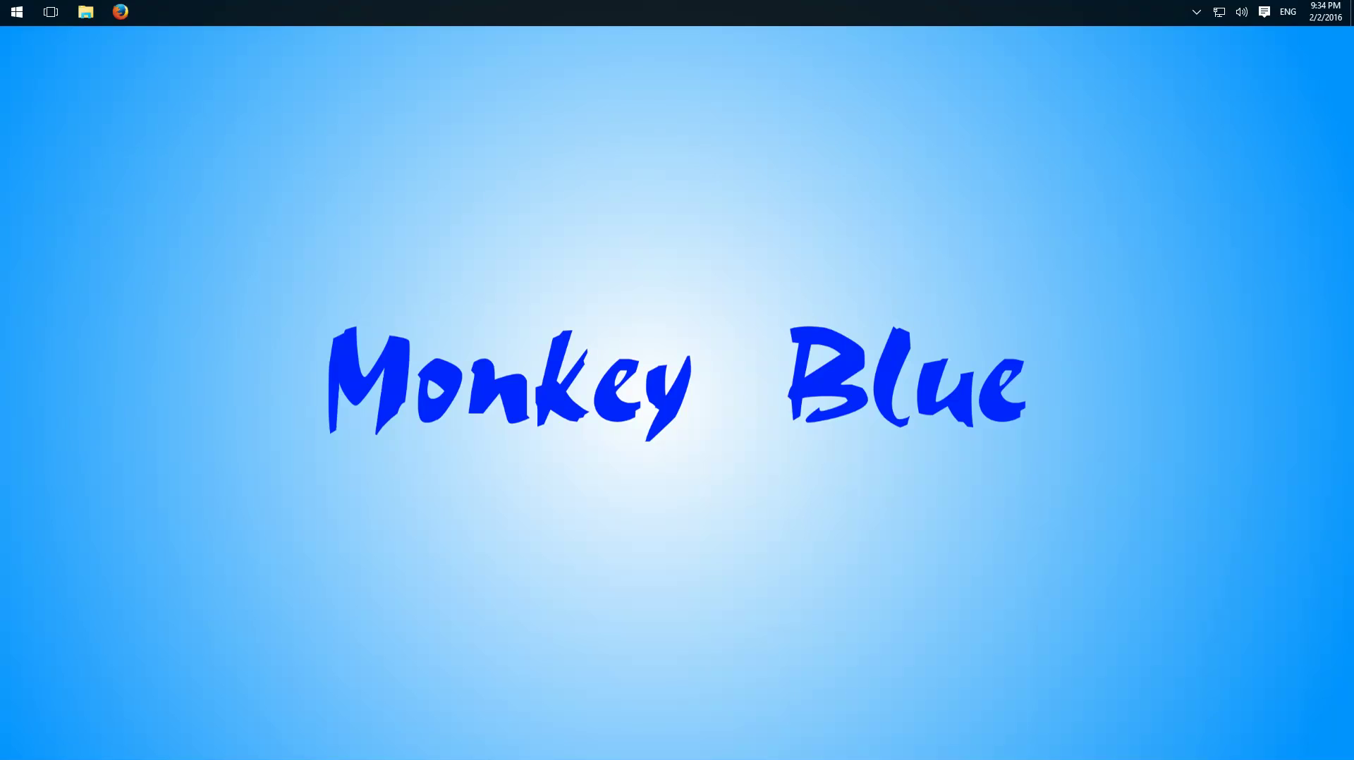
# - Open Task Manager from the taskbar menu and with Ctrl+Shift+Esc, closing it each time
pyautogui.rightClick(639, 12)
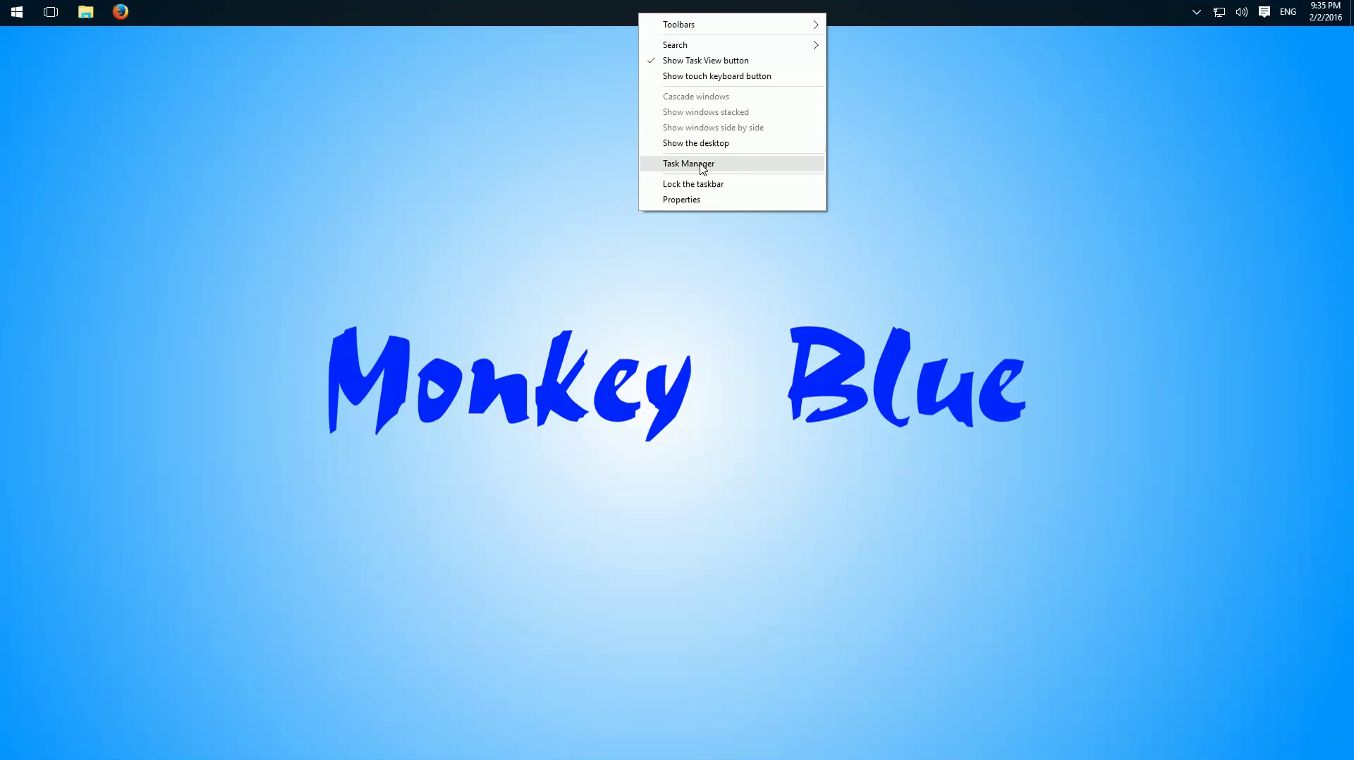
pyautogui.click(699, 167)
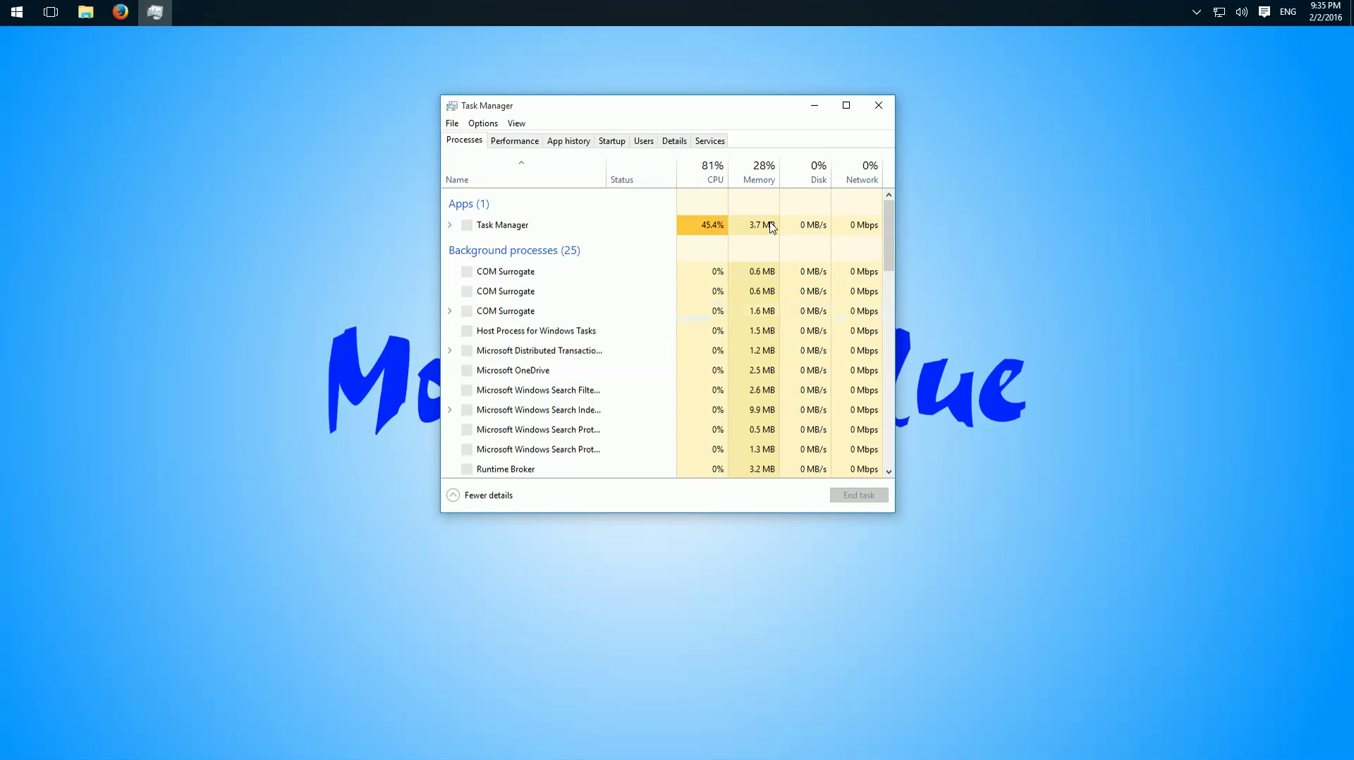
pyautogui.click(878, 107)
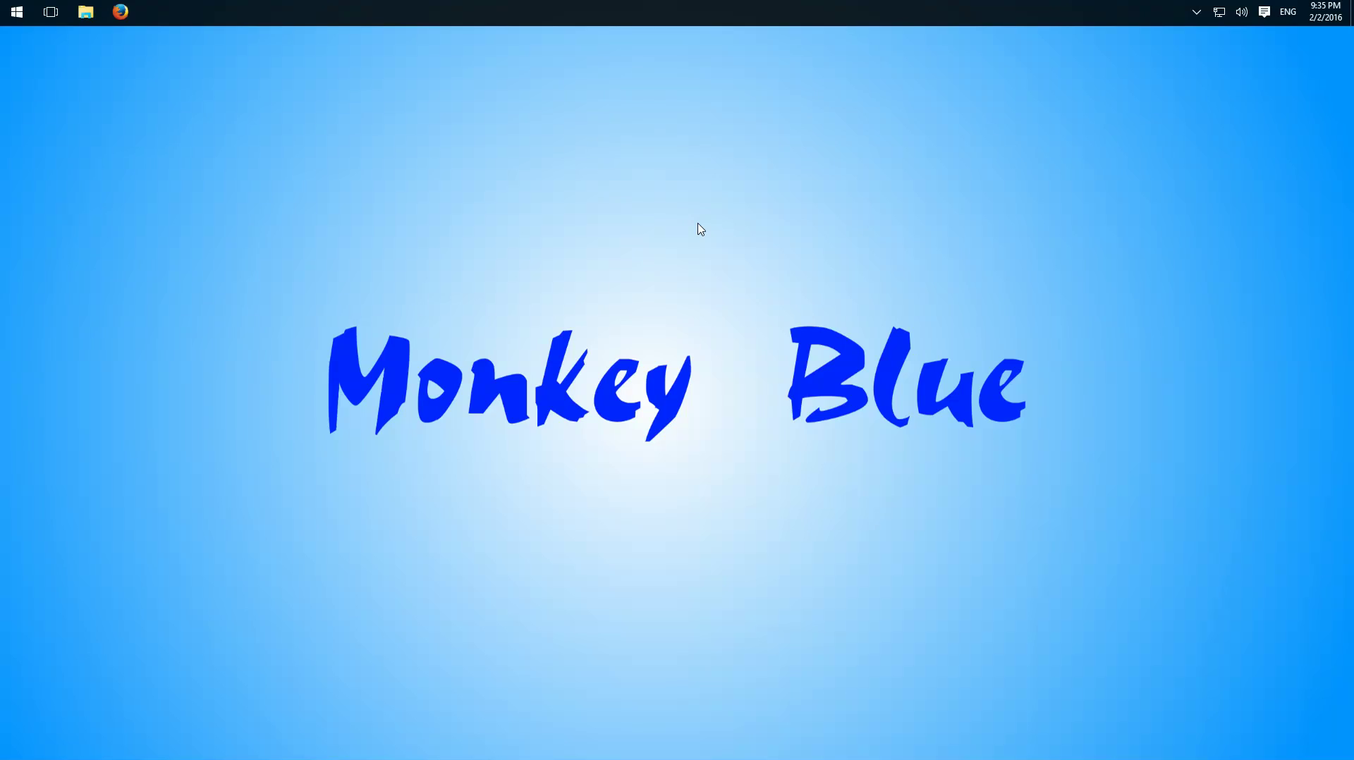
pyautogui.hotkey('ctrl', 'shift', 'Escape')
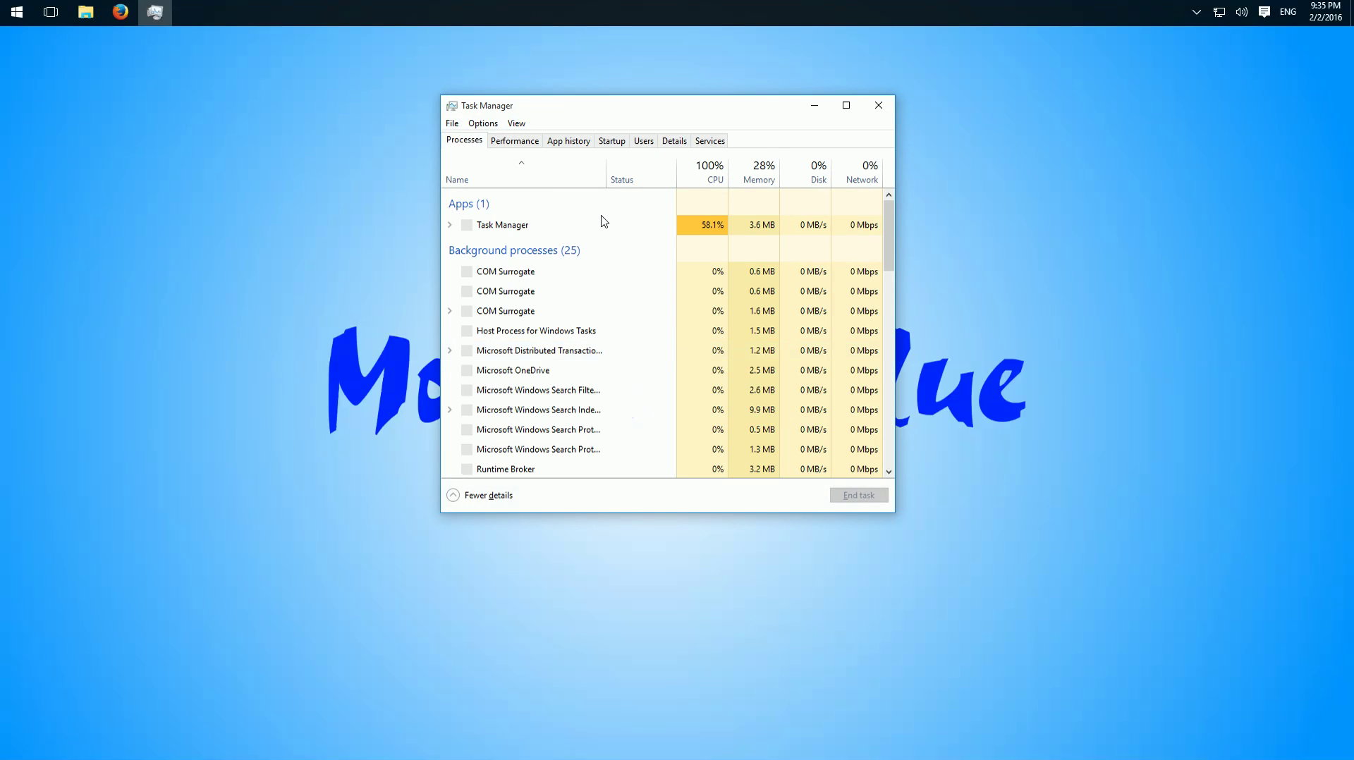
pyautogui.click(879, 106)
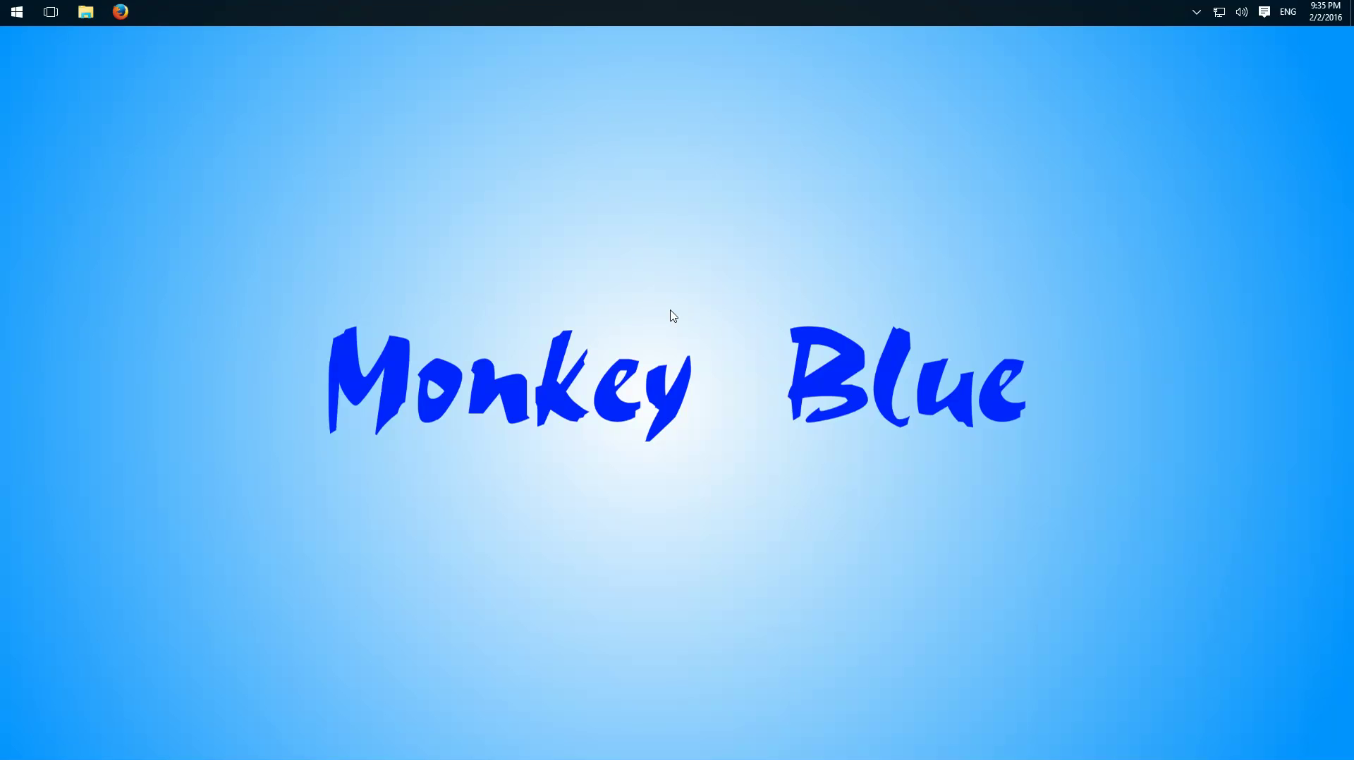
# - Run regedit from the Run dialog and approve the User Account Control prompt
pyautogui.press('super+r')
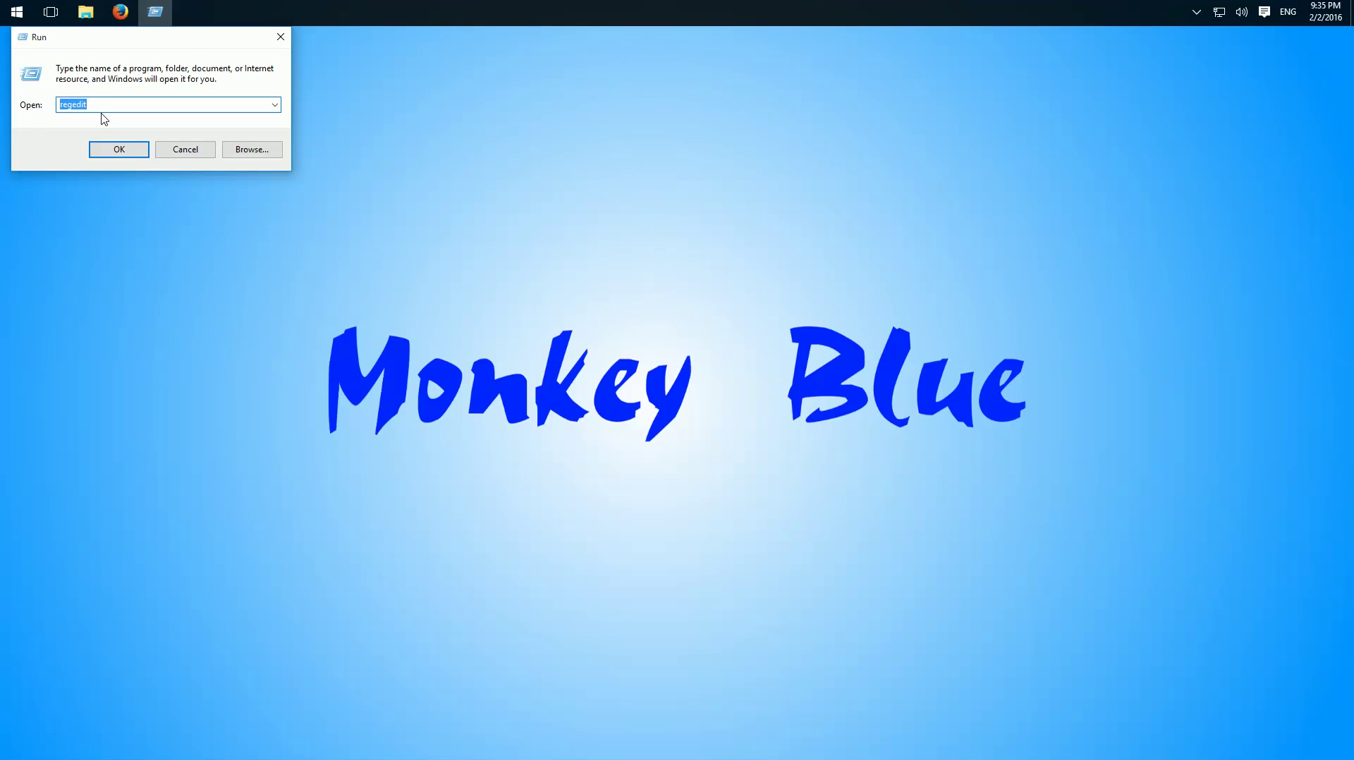
pyautogui.click(71, 105)
pyautogui.click(113, 147)
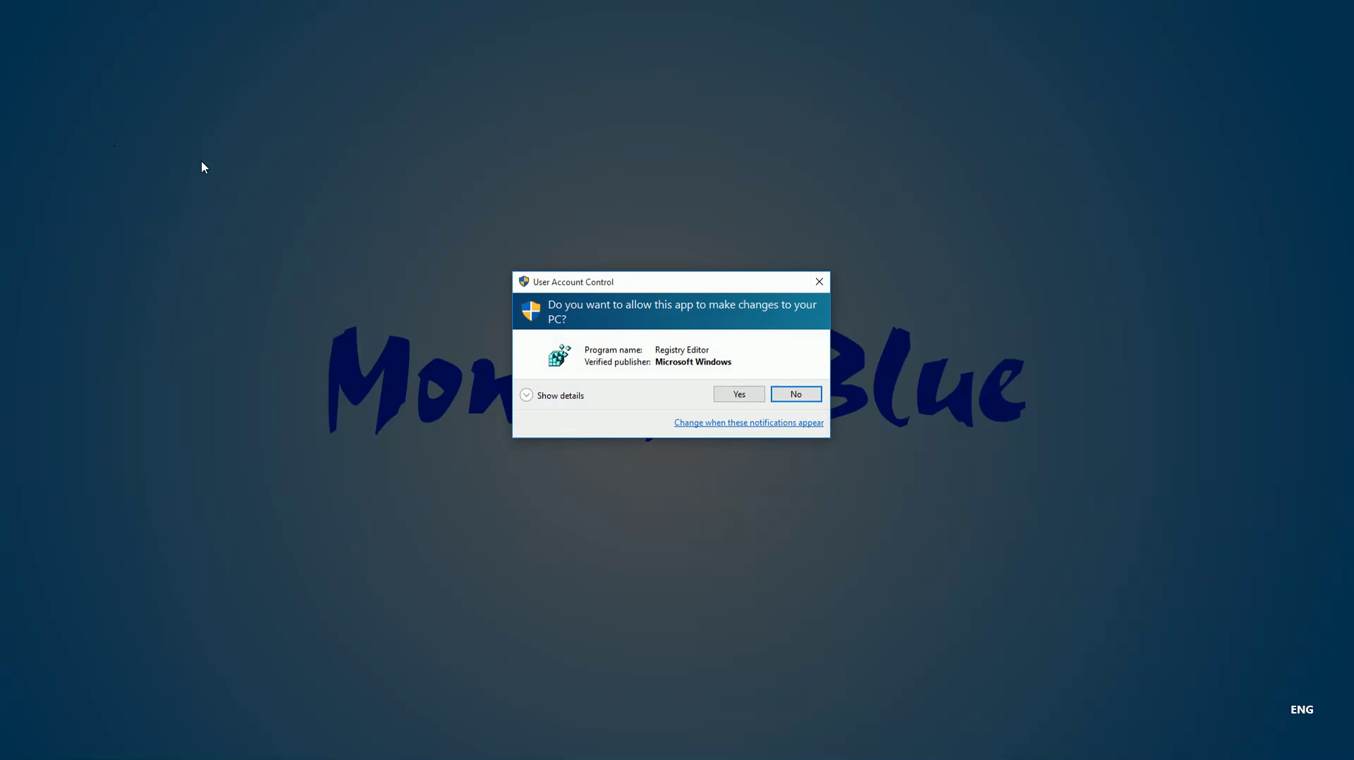
pyautogui.click(734, 395)
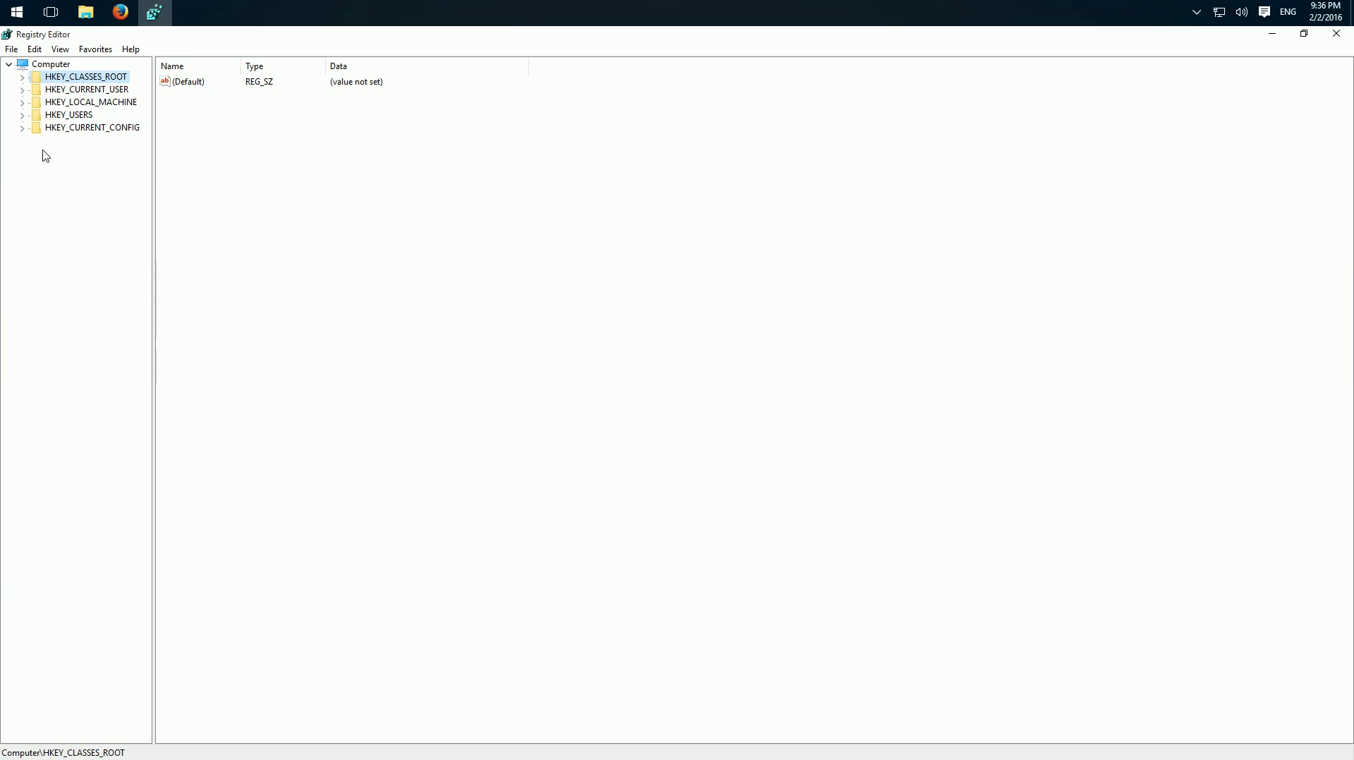
# - Expand HKEY_CURRENT_USER\Software\Microsoft\Windows\CurrentVersion in the key tree
pyautogui.click(23, 90)
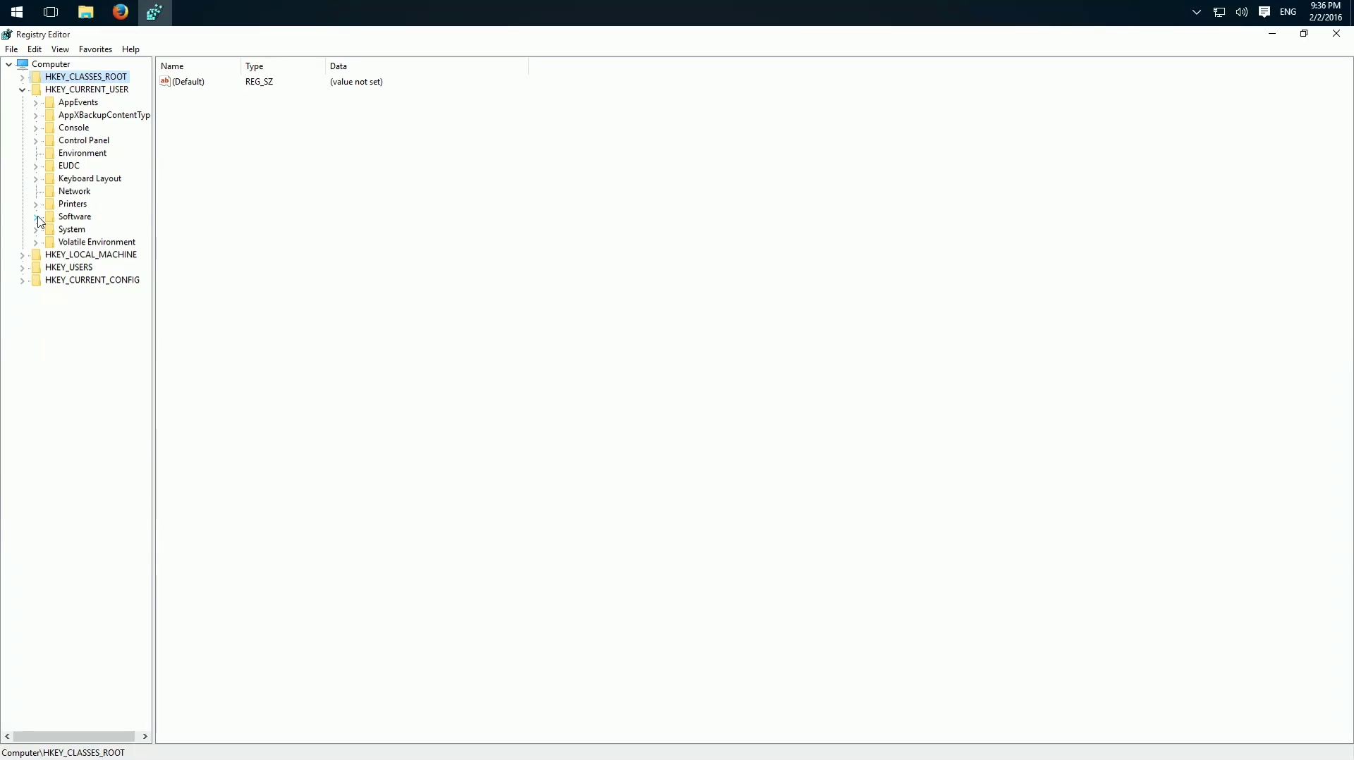
pyautogui.click(36, 218)
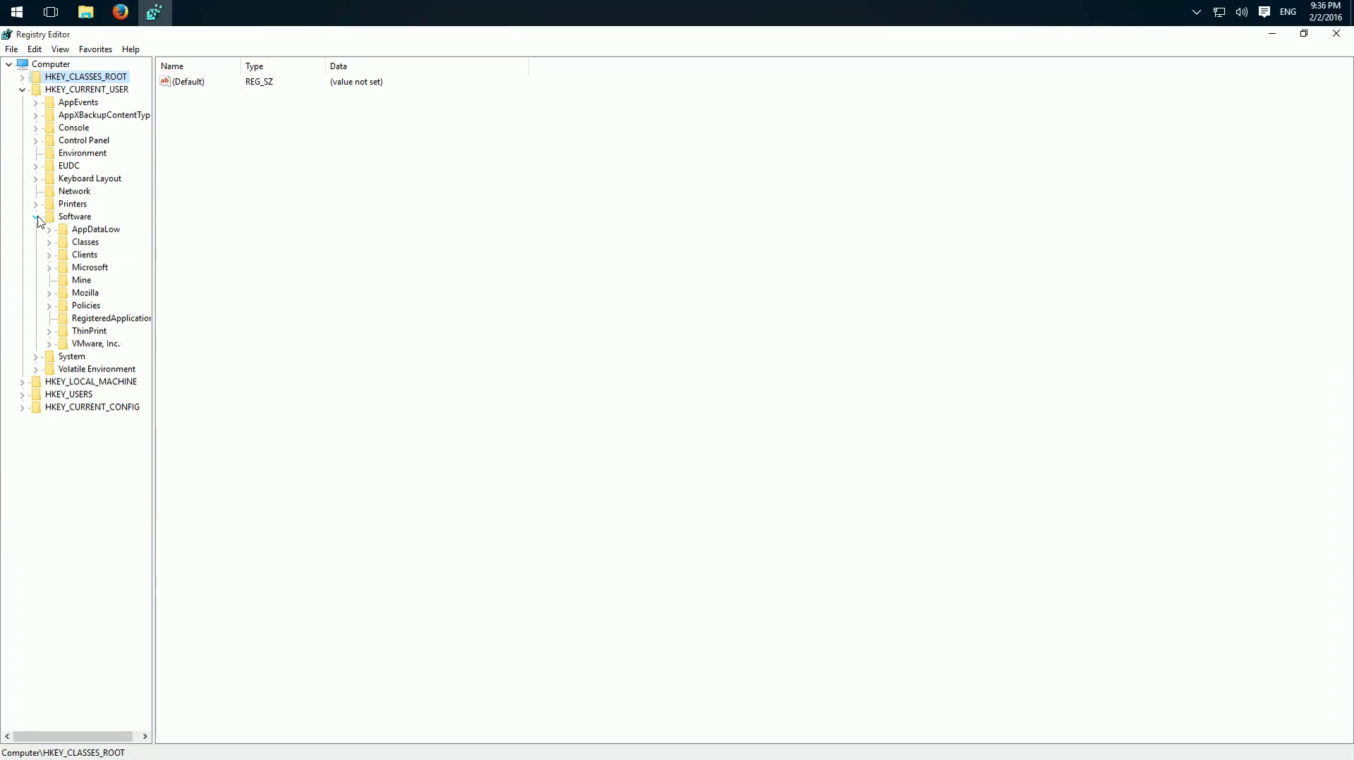
pyautogui.click(50, 268)
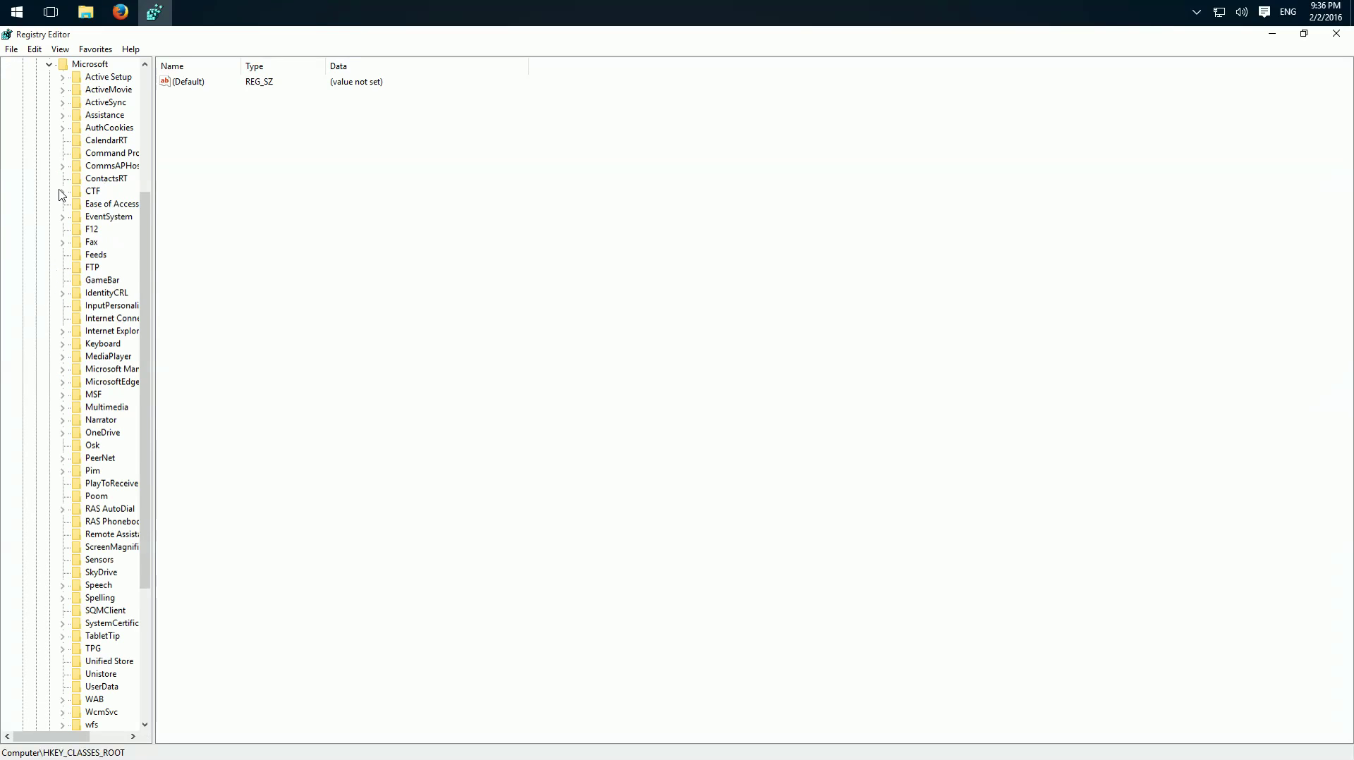
pyautogui.scroll(-2, 50, 218)
pyautogui.scroll(-2, 48, 248)
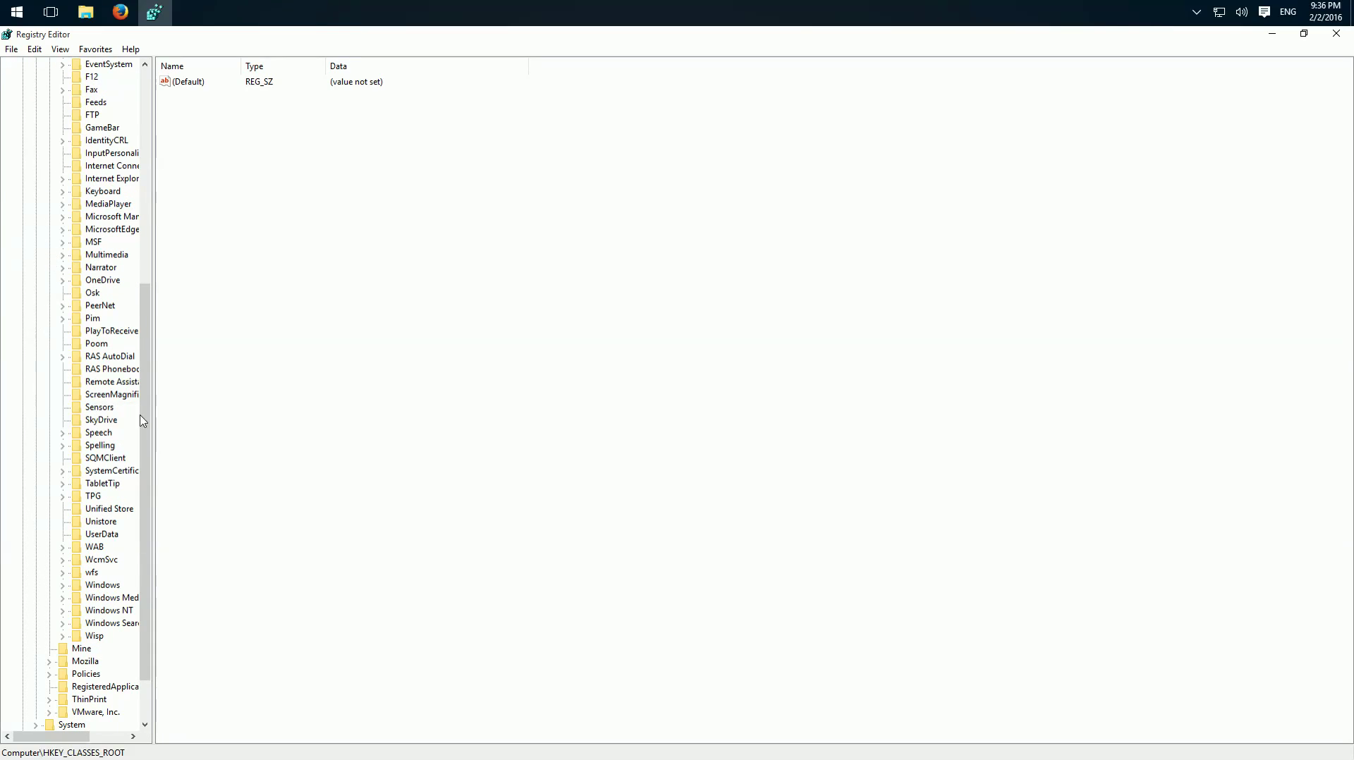
pyautogui.click(63, 586)
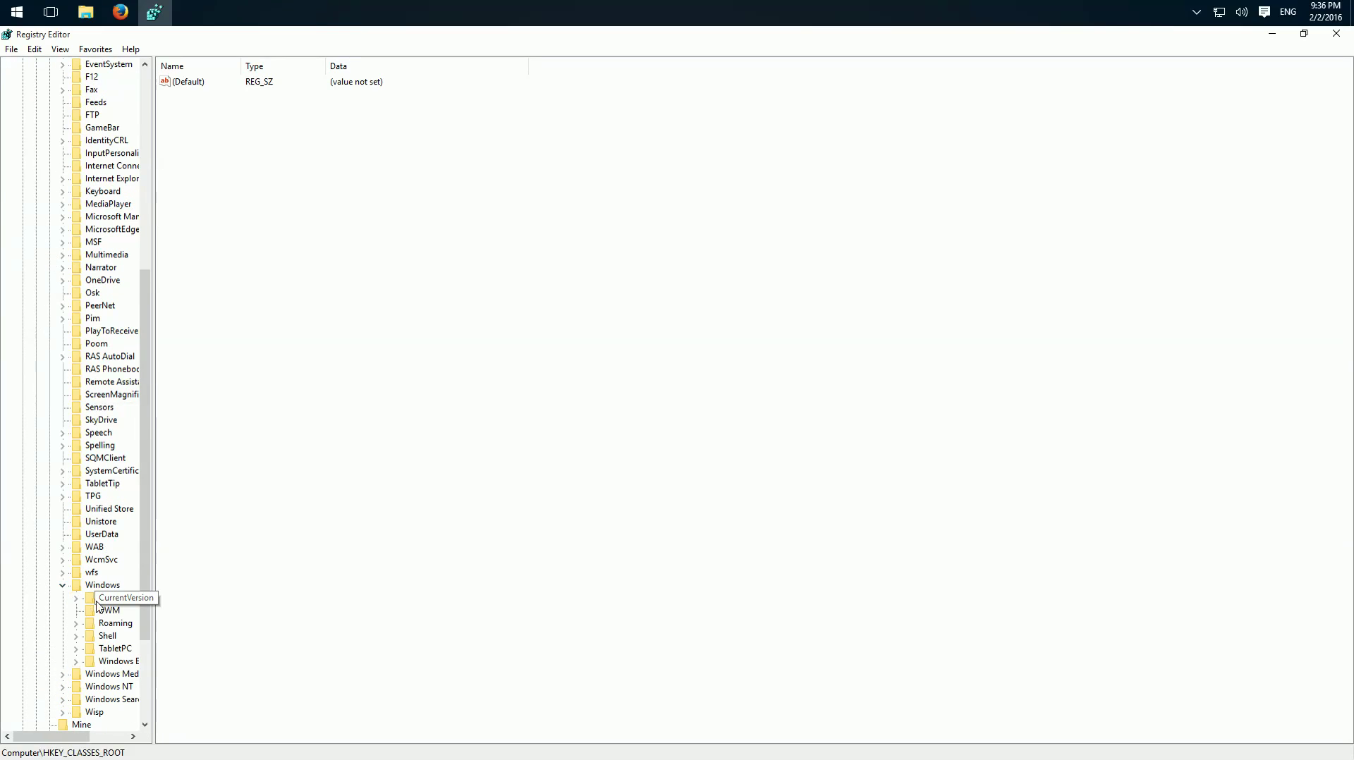
pyautogui.click(76, 599)
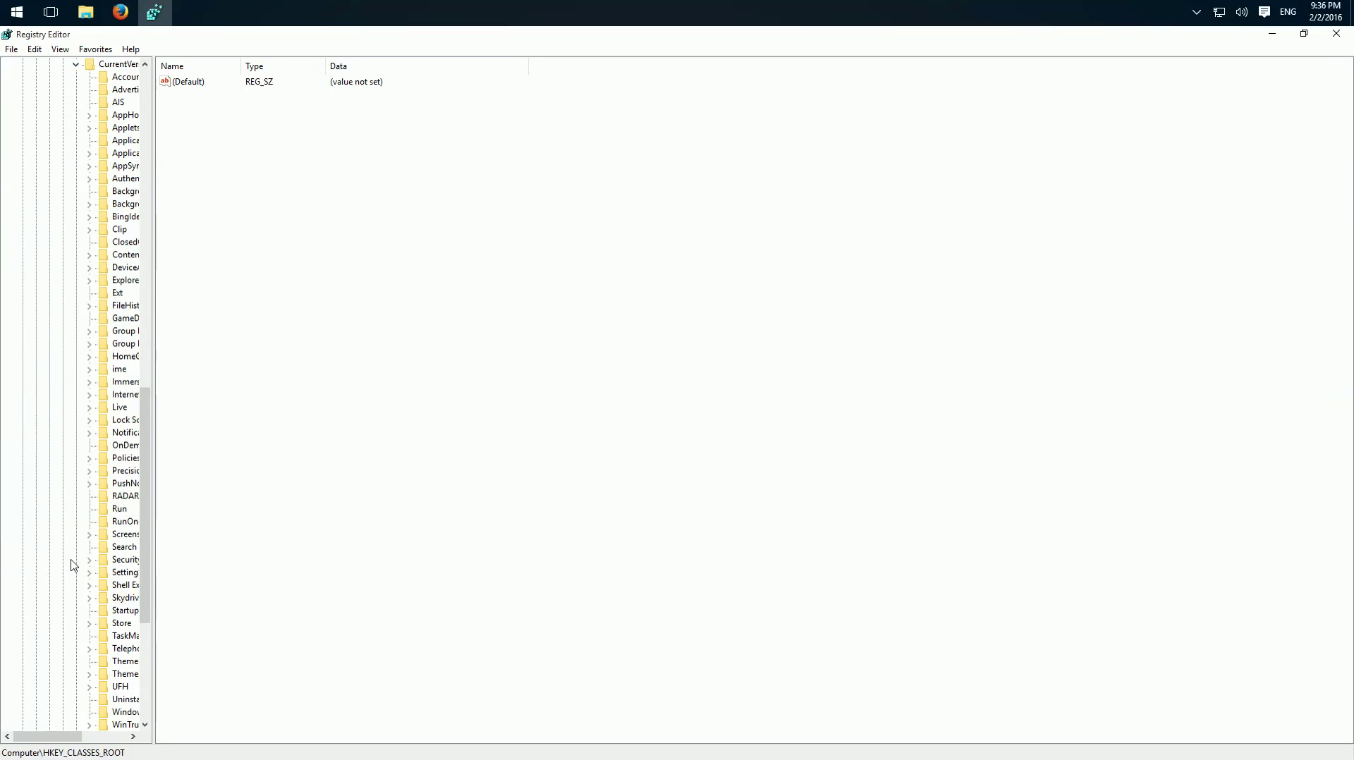
# - Select and expand the Policies key to reveal its Explorer subkey
pyautogui.scroll(-1, 70, 565)
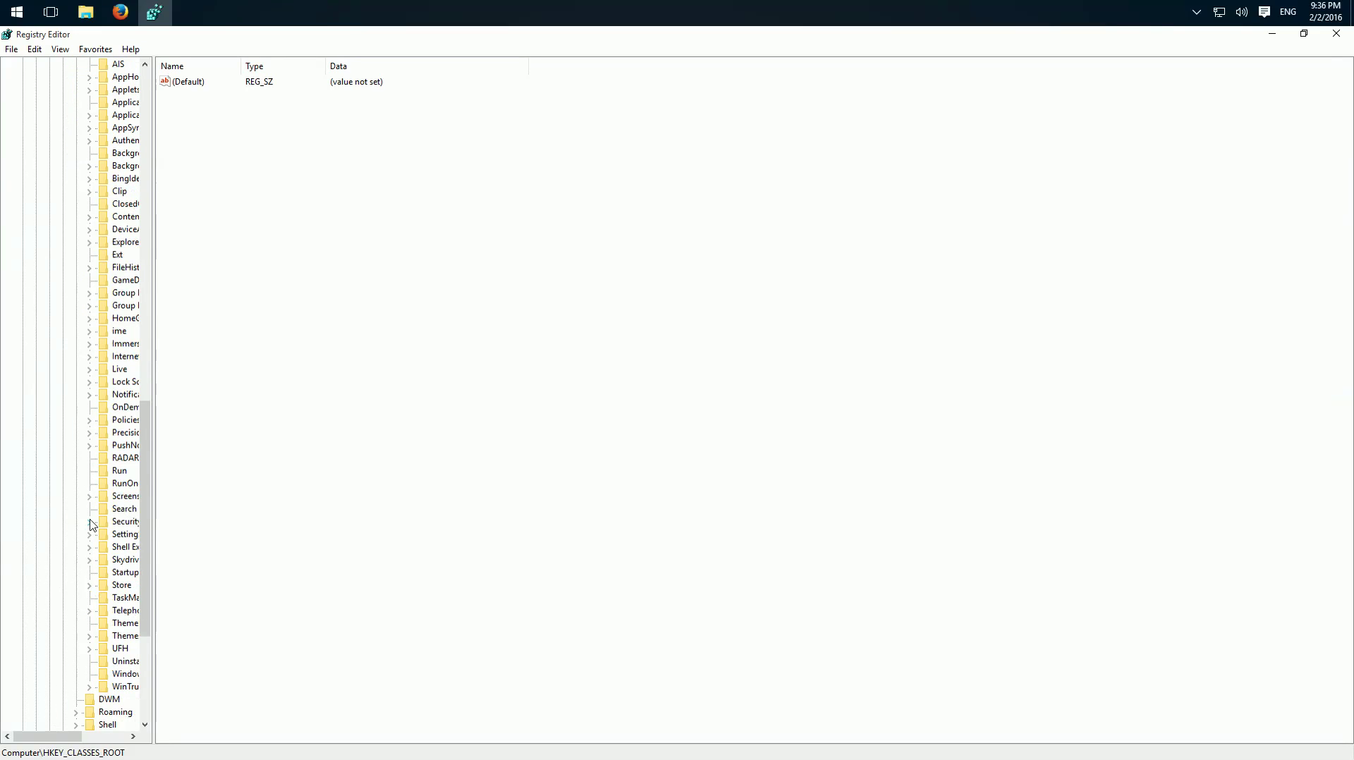
pyautogui.click(117, 426)
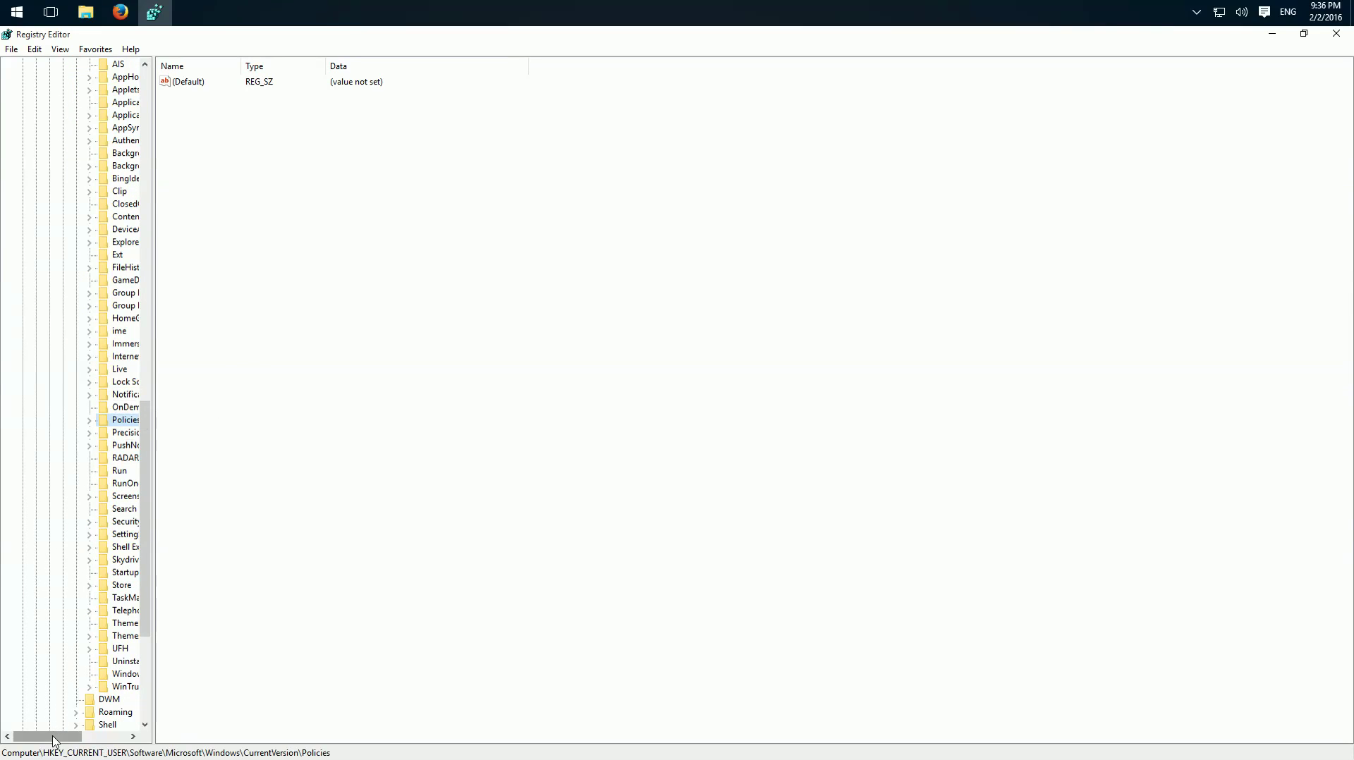
pyautogui.moveTo(55, 737); pyautogui.dragTo(78, 737)
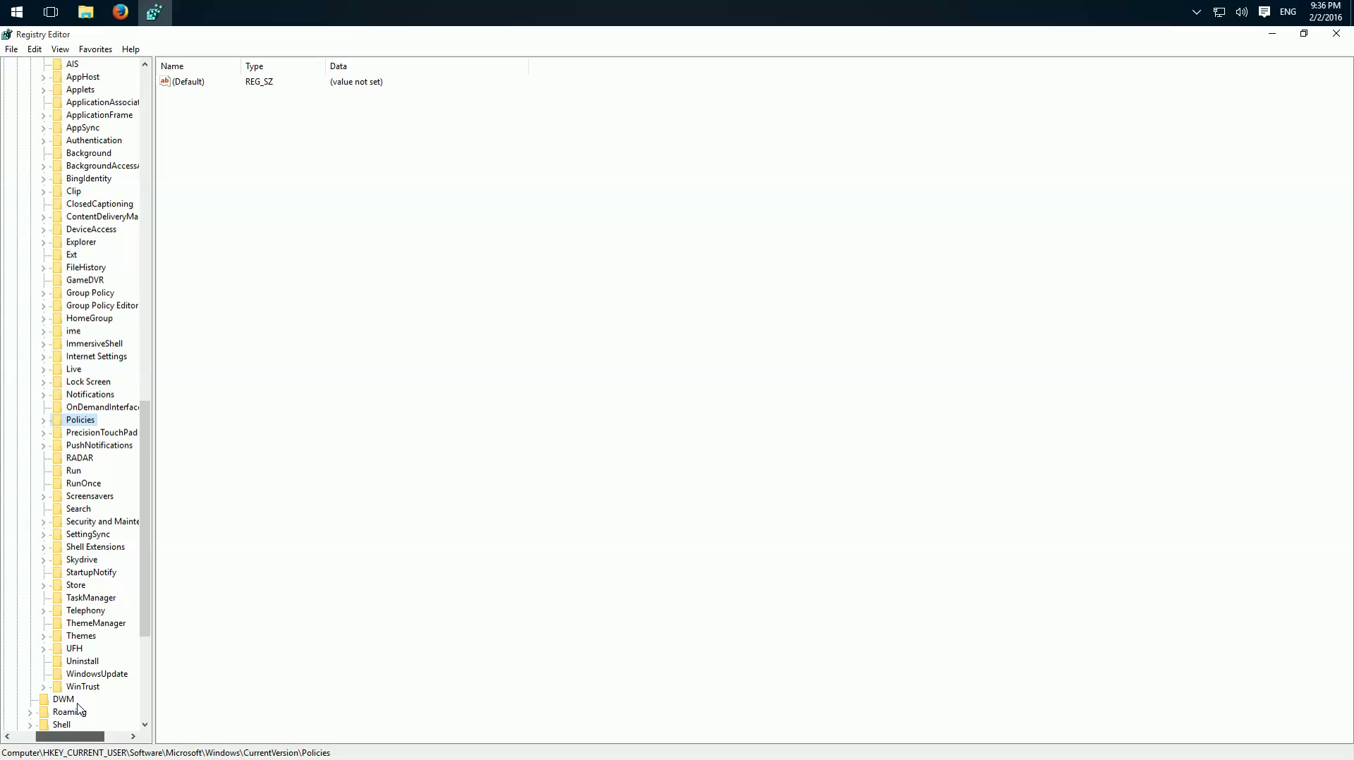
pyautogui.click(44, 419)
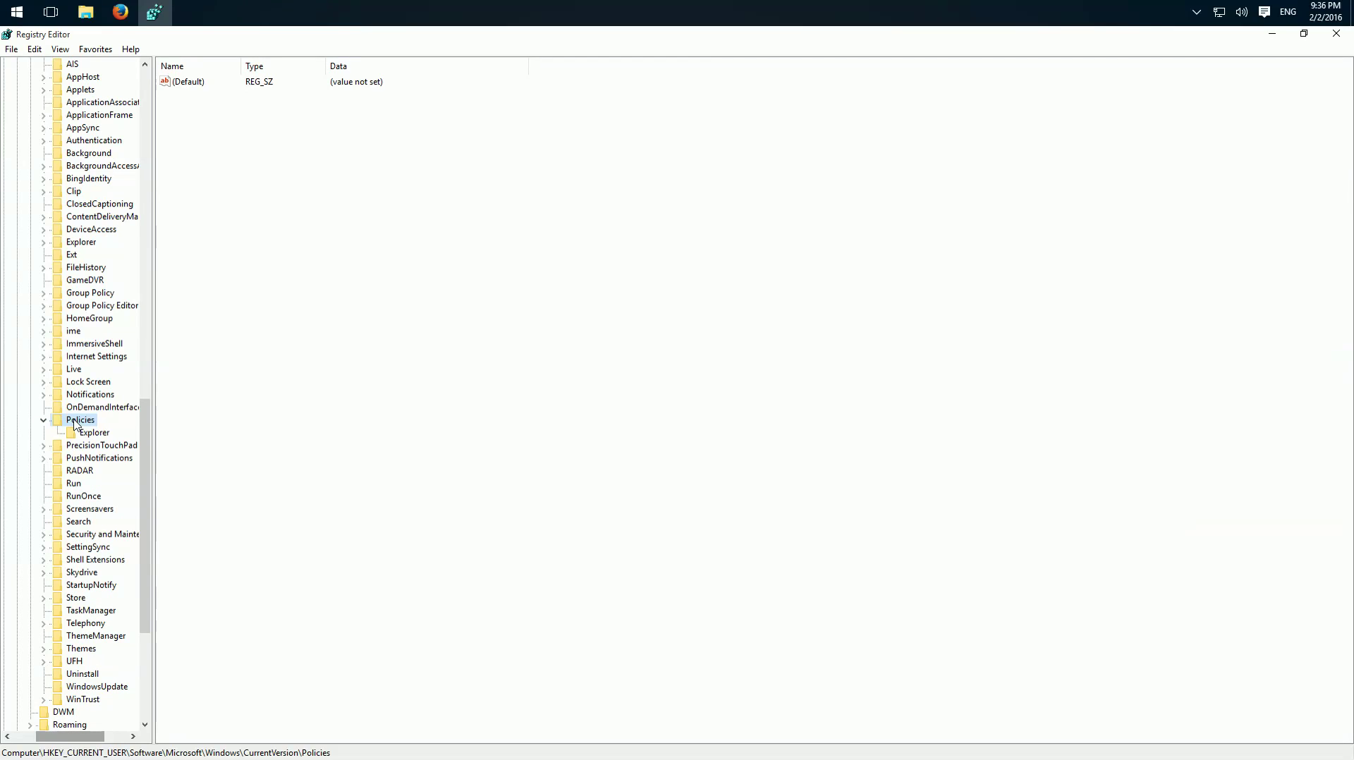
pyautogui.click(83, 431)
# - Create a new key named System under Policies and open it
pyautogui.rightClick(78, 424)
pyautogui.moveTo(169, 447)
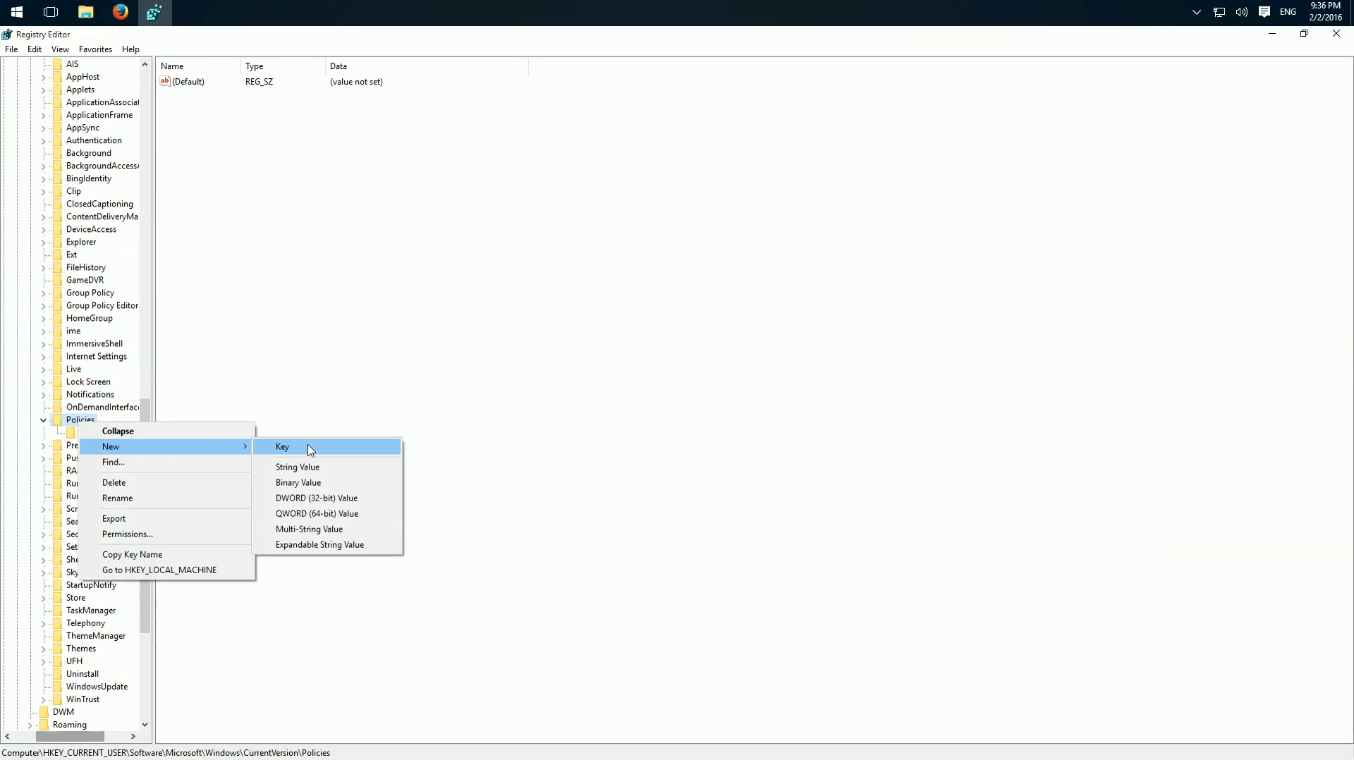
pyautogui.click(314, 454)
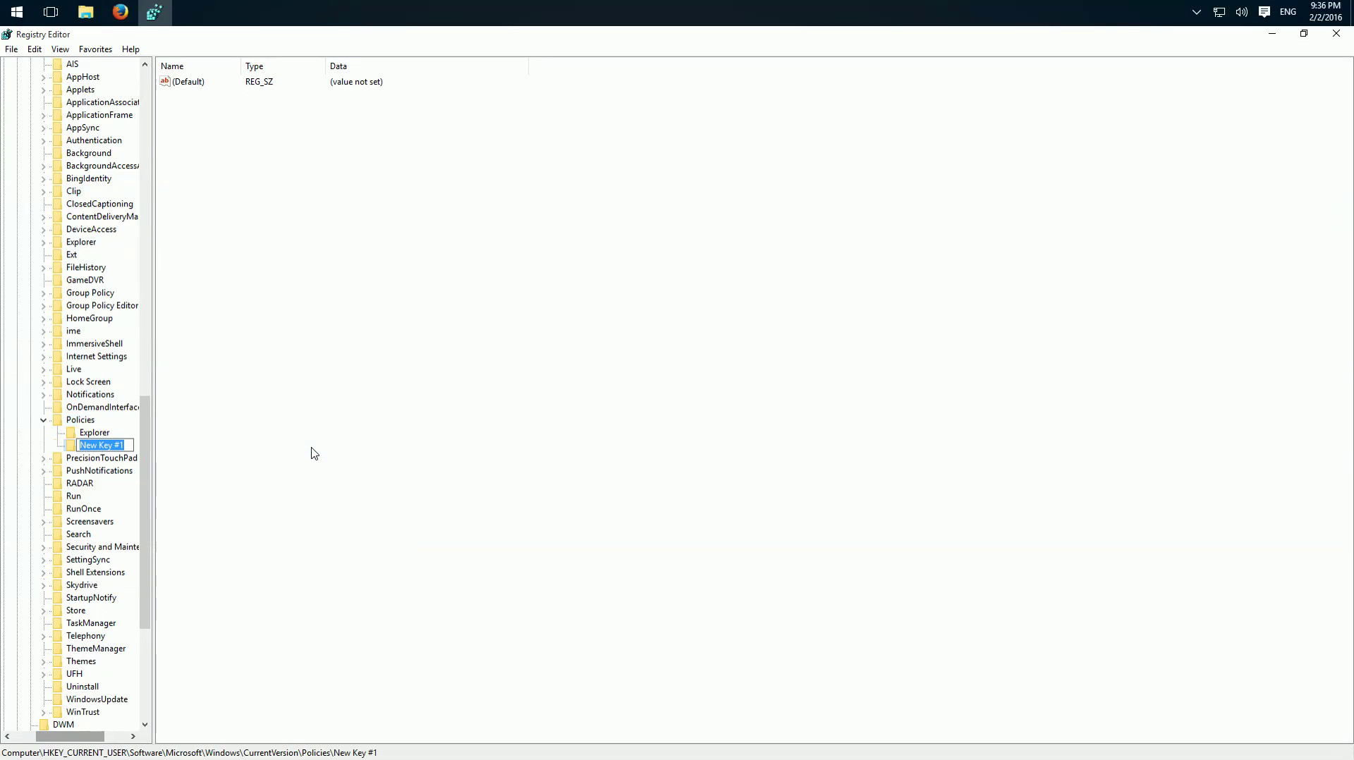
pyautogui.write('System')
pyautogui.press('Return')
pyautogui.click(193, 440)
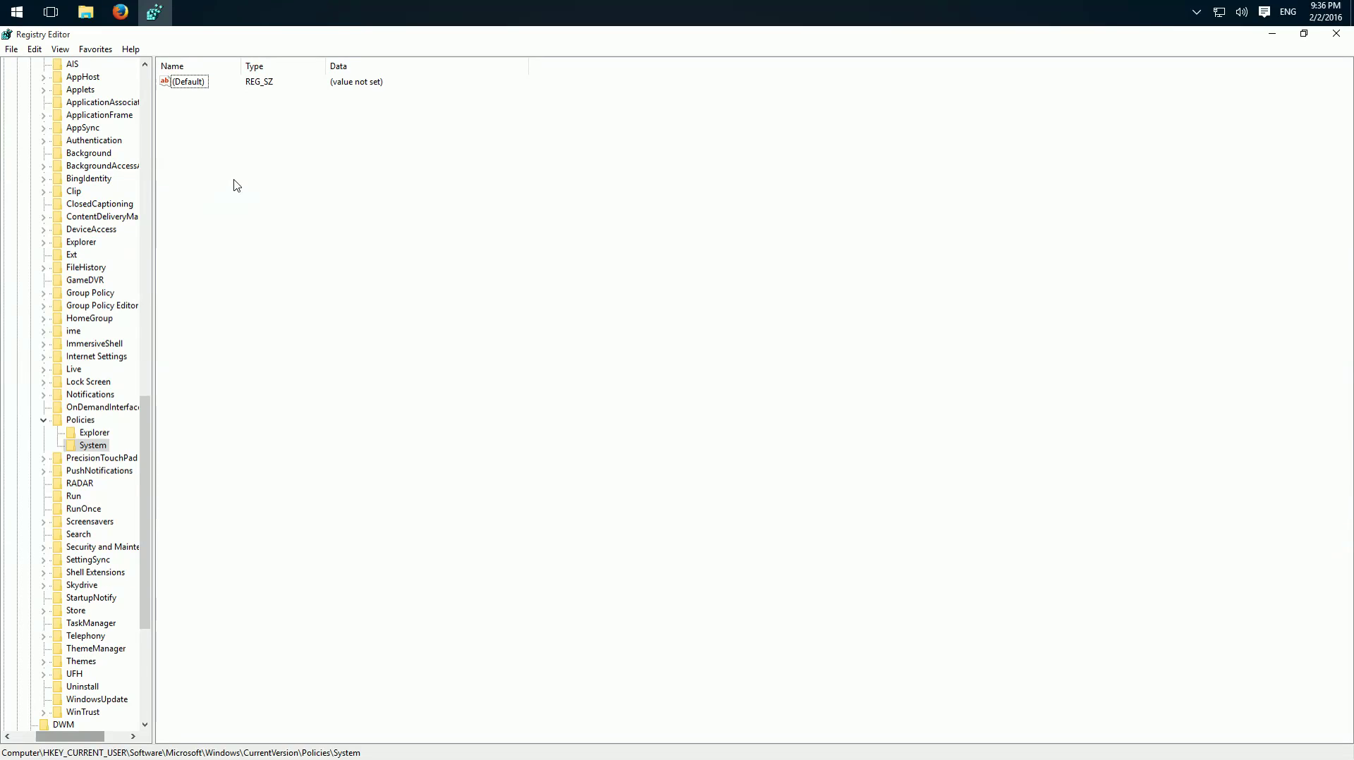
# - Add a DWORD (32-bit) value named DisableTaskMgr to the System key
pyautogui.rightClick(235, 185)
pyautogui.moveTo(273, 189)
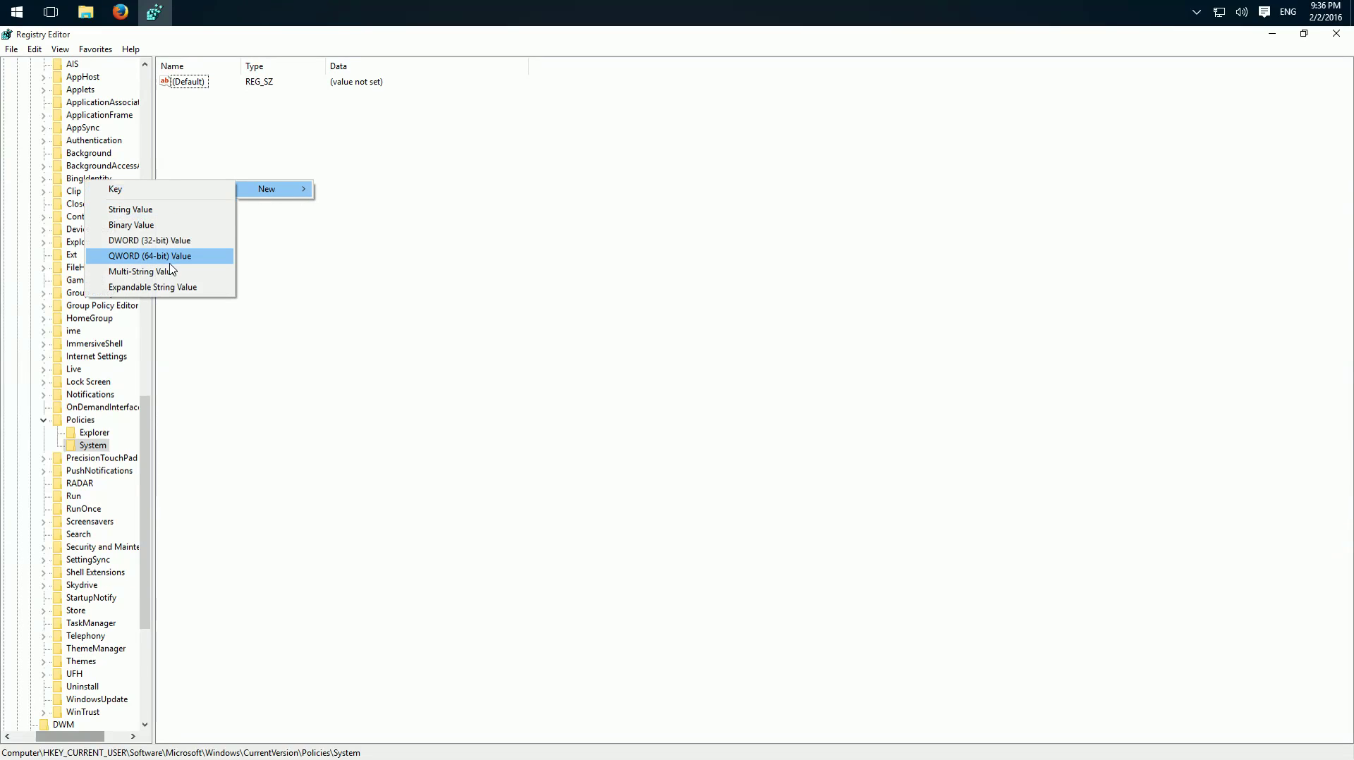
pyautogui.click(167, 241)
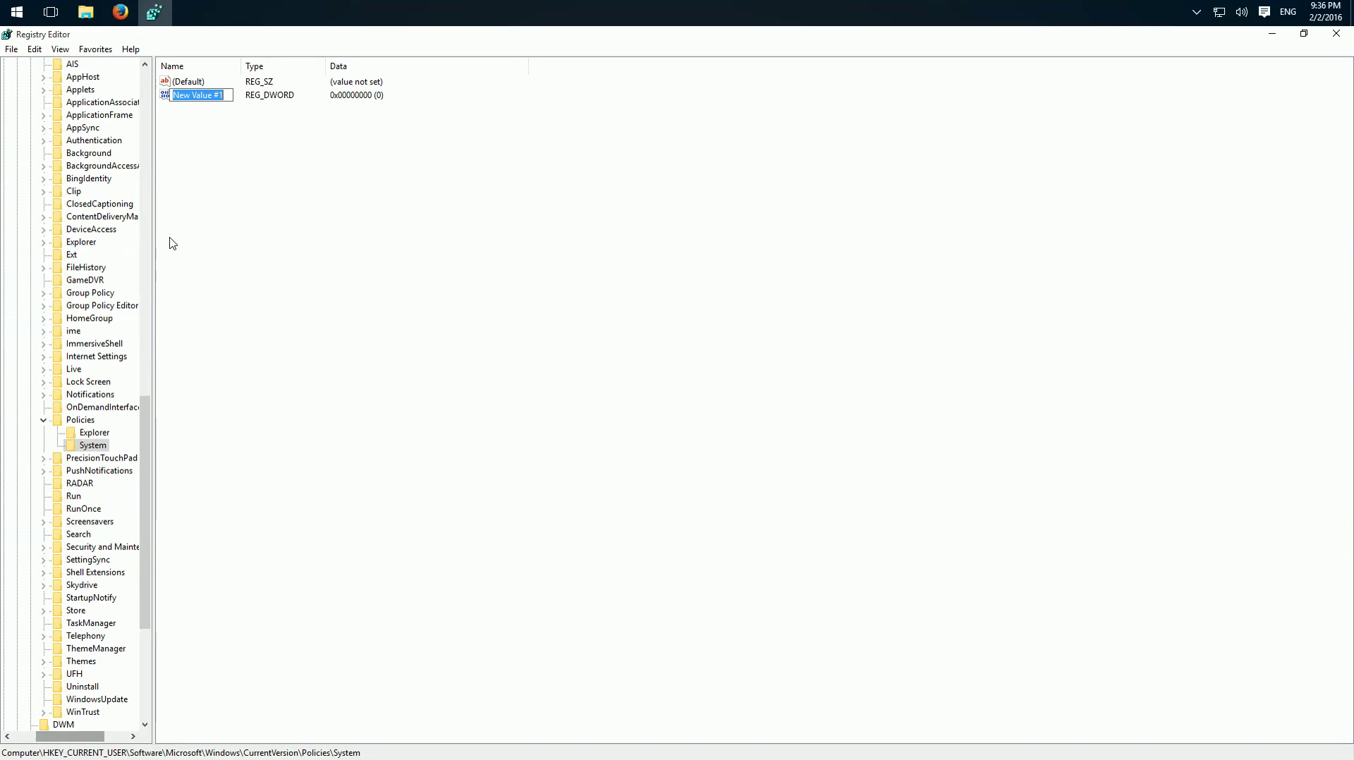
pyautogui.write('Disable')
pyautogui.write('Task')
pyautogui.write('Mgr')
pyautogui.press('Return')
pyautogui.click(367, 99)
# - Check the taskbar's Task Manager entry, then set DisableTaskMgr's data to 1
pyautogui.rightClick(574, 18)
pyautogui.click(318, 166)
pyautogui.doubleClick(198, 102)
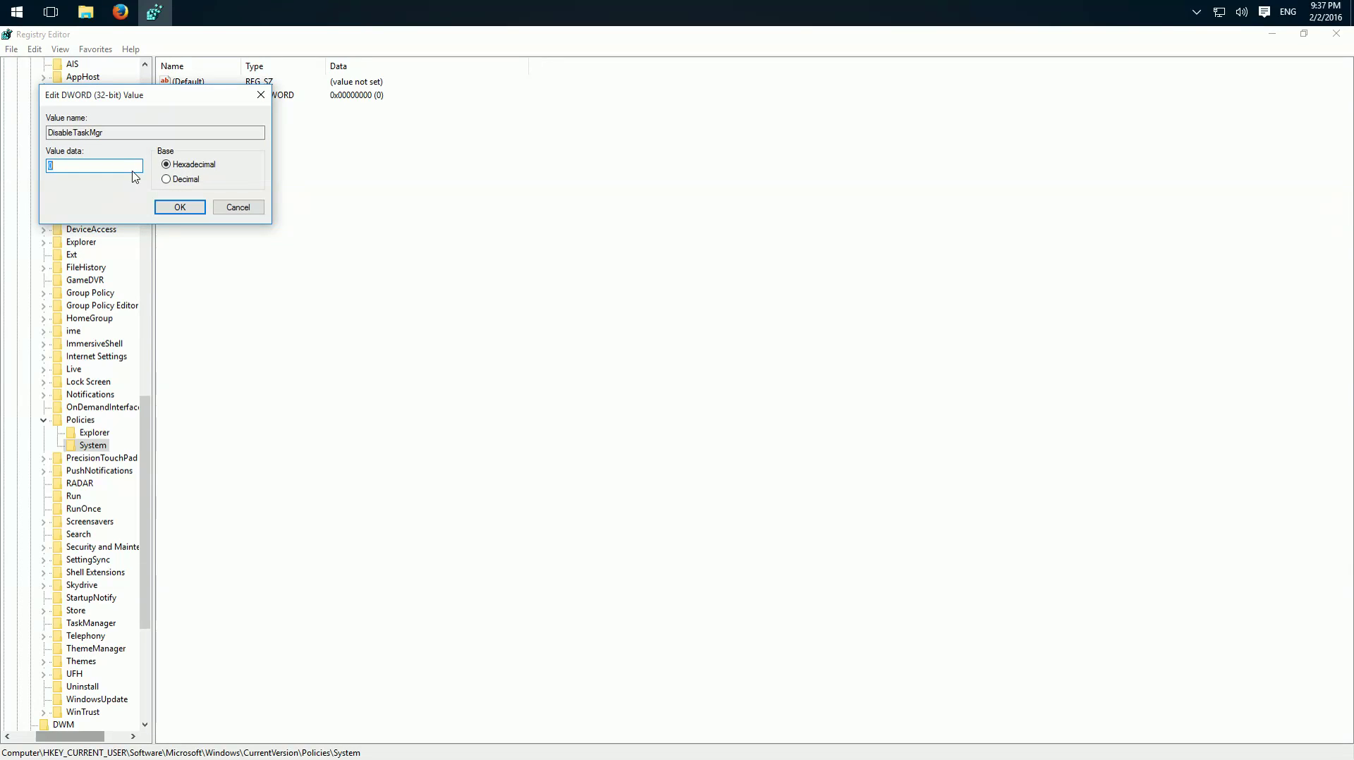
pyautogui.write('1')
pyautogui.press('Return')
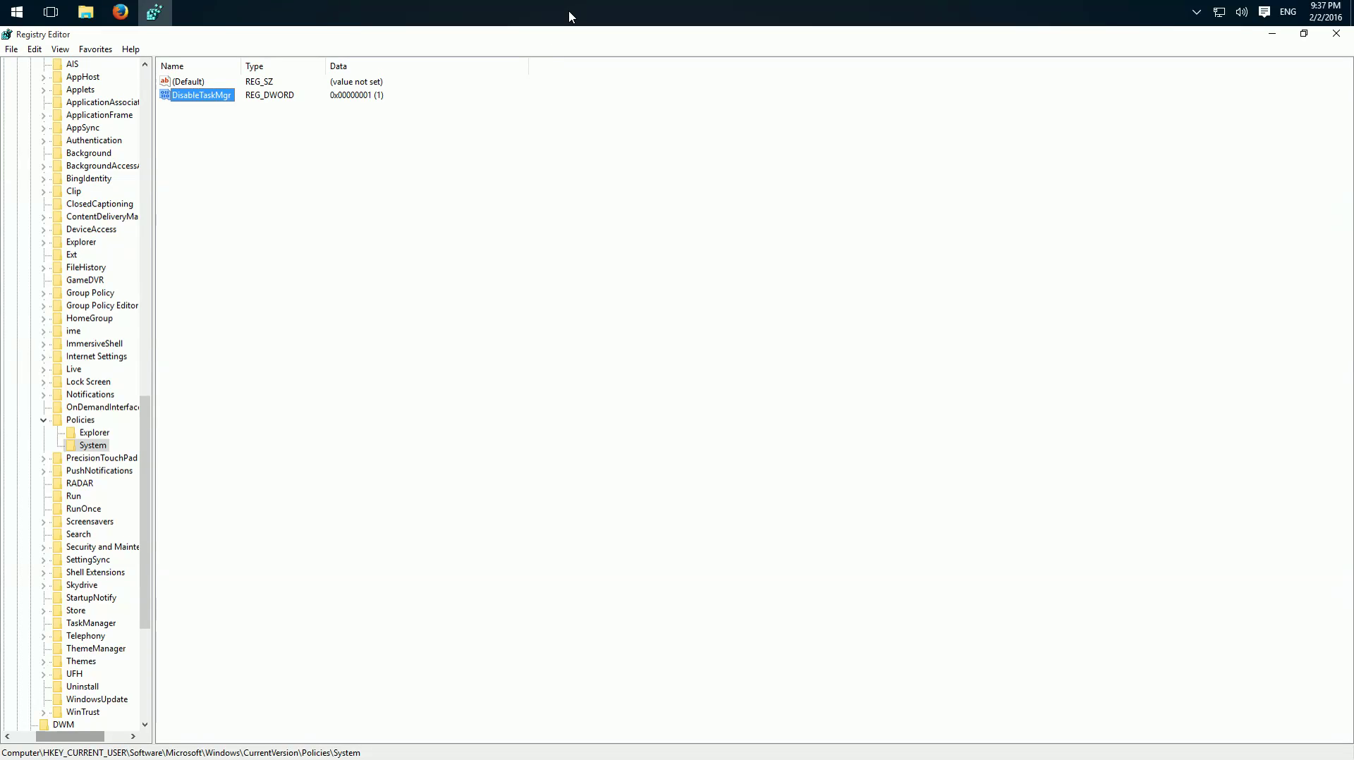
# - Verify the taskbar menu now shows Task Manager greyed out
pyautogui.rightClick(570, 15)
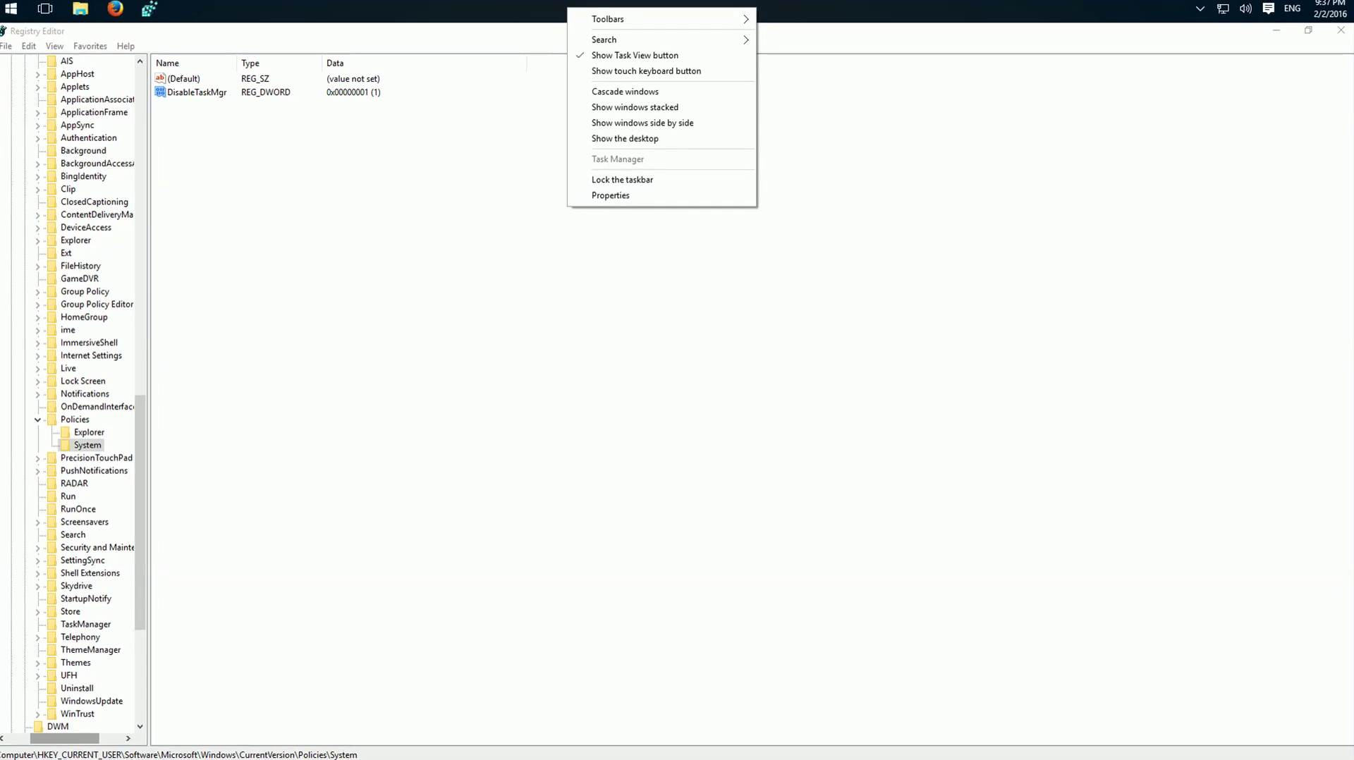